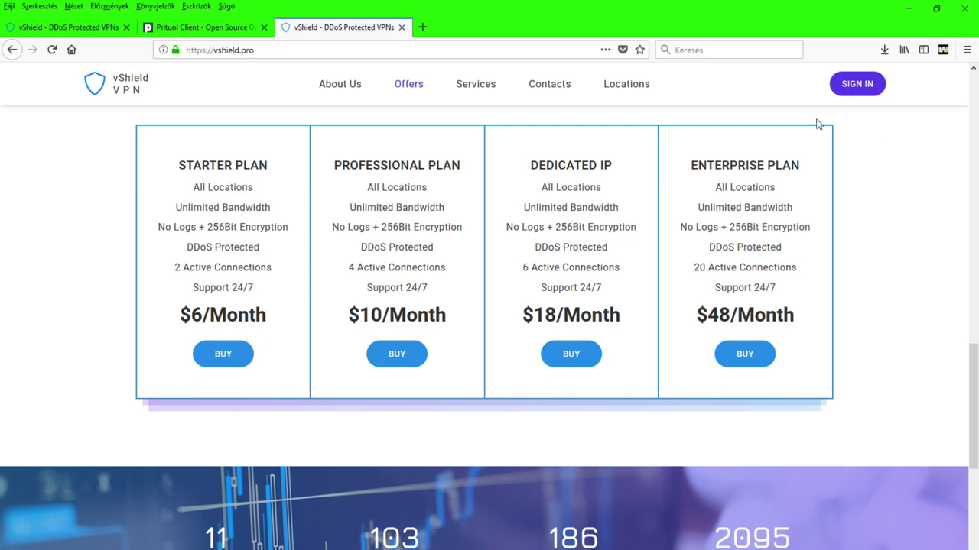
Examine the VPN plans with their monthly prices and the features section on the vShield website.
scroll(775, 181, up, 5)
scroll(922, 234, down, 3)
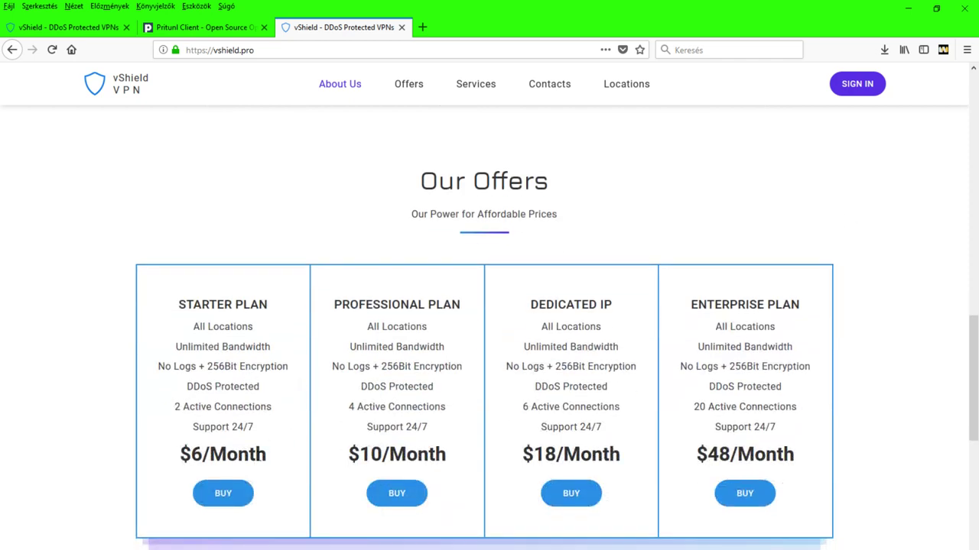
drag(267, 462, 181, 463)
click(181, 463)
scroll(247, 123, up, 5)
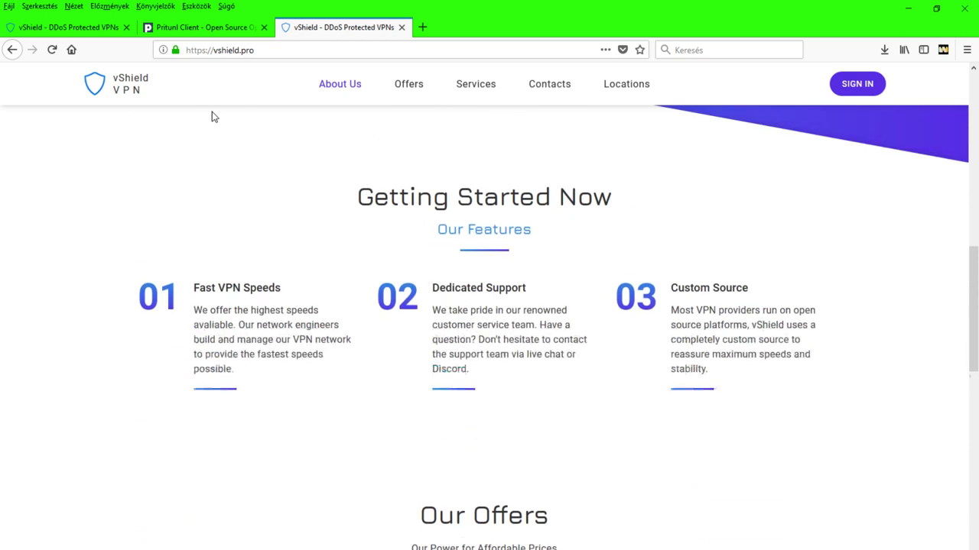
scroll(596, 240, up, 2)
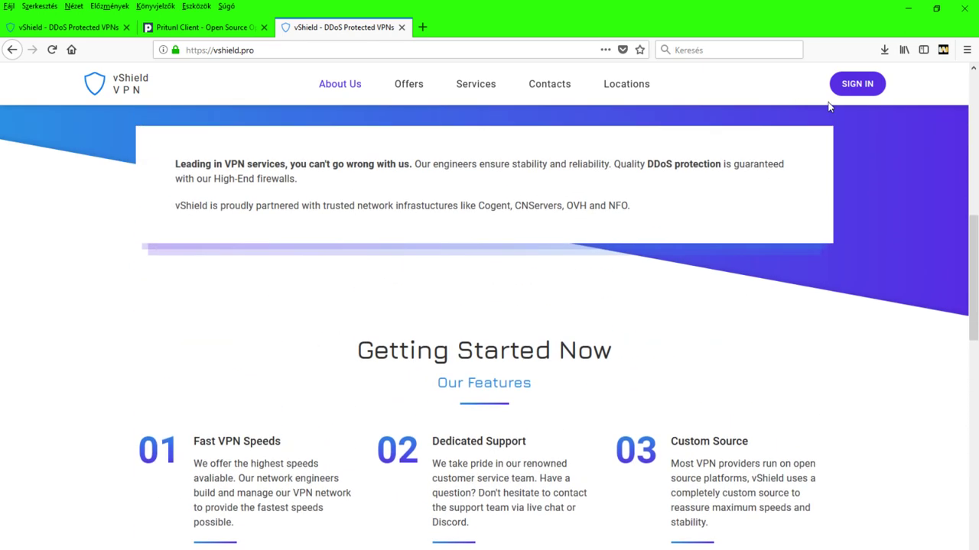
Sign in to the vShield manager and open the Premium Panel with the VPN access list.
click(97, 30)
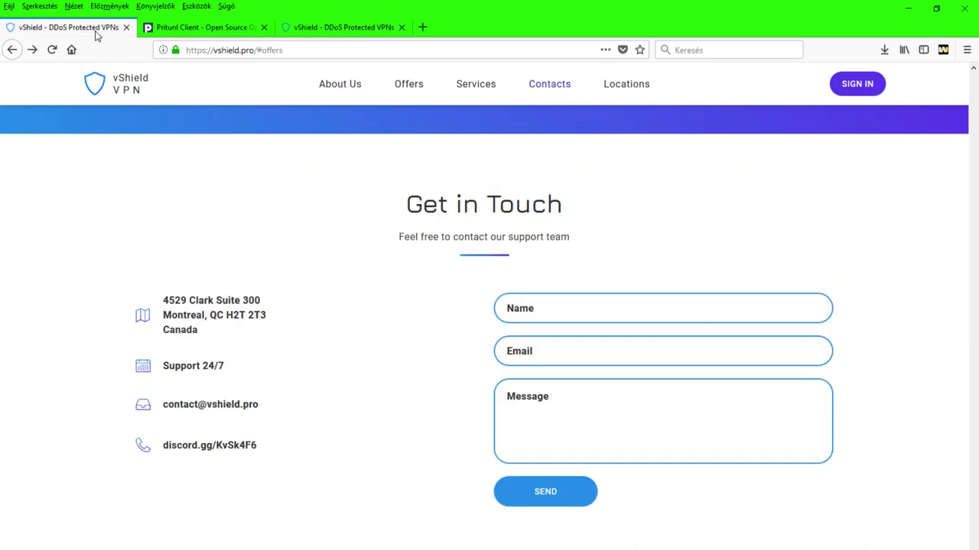
click(857, 86)
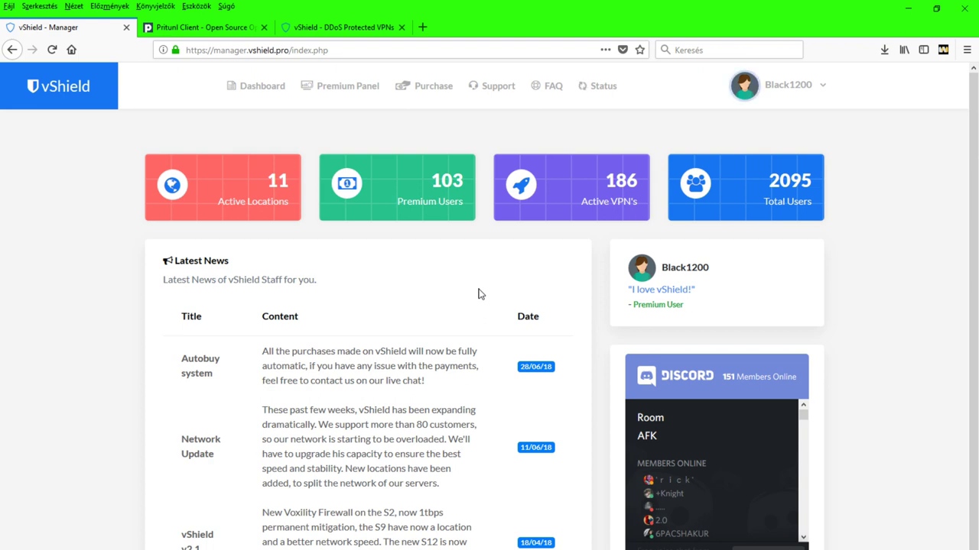
click(354, 94)
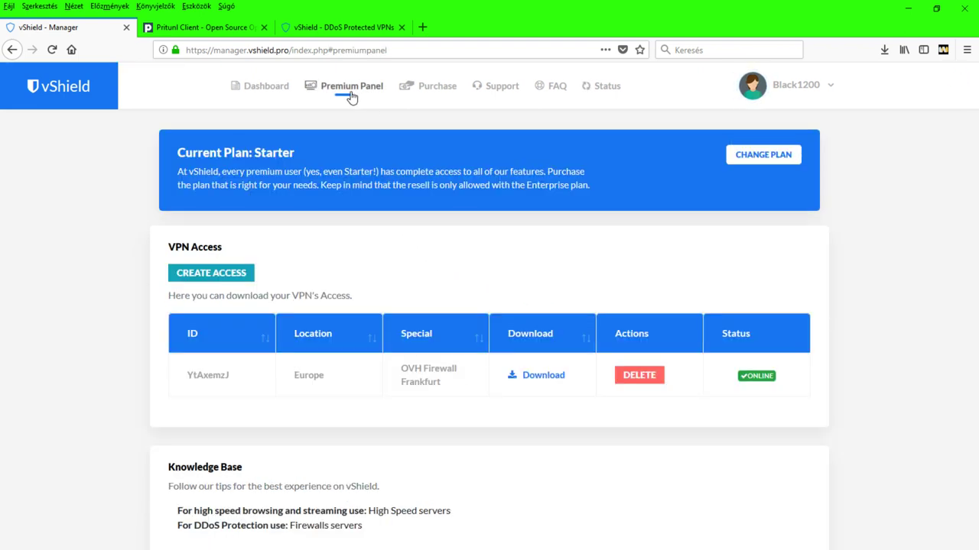
Create a new VPN access for location S6 - [OVH Firewall Frankfurt] and reload the access list.
click(222, 276)
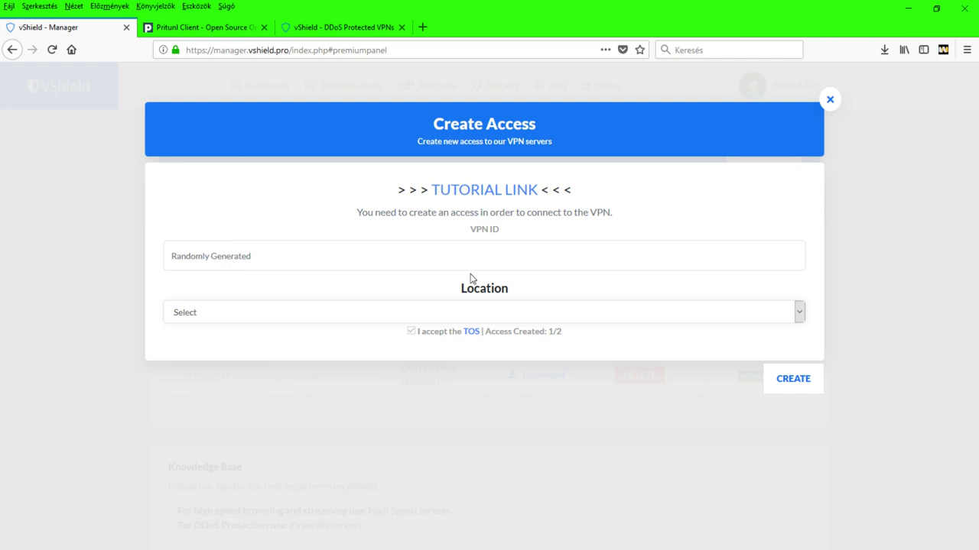
click(251, 312)
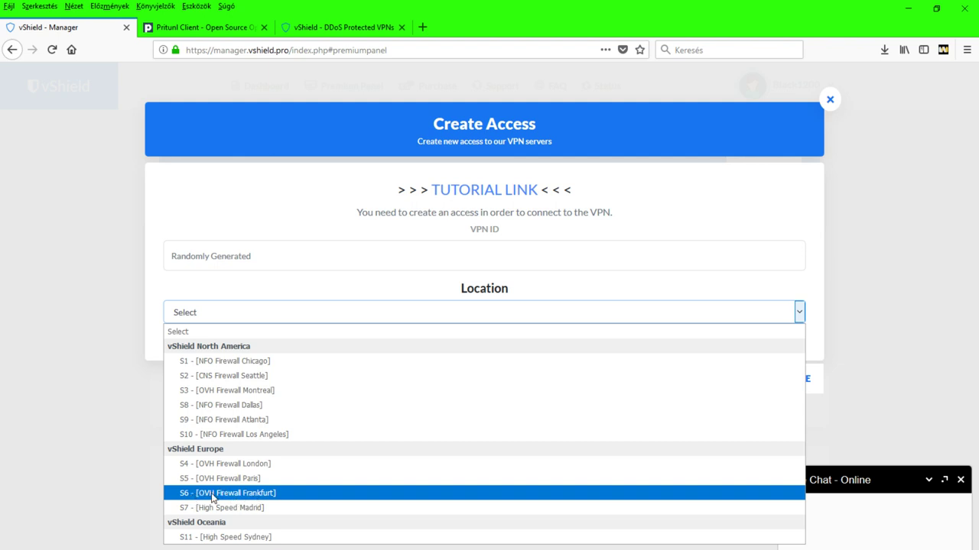
click(282, 493)
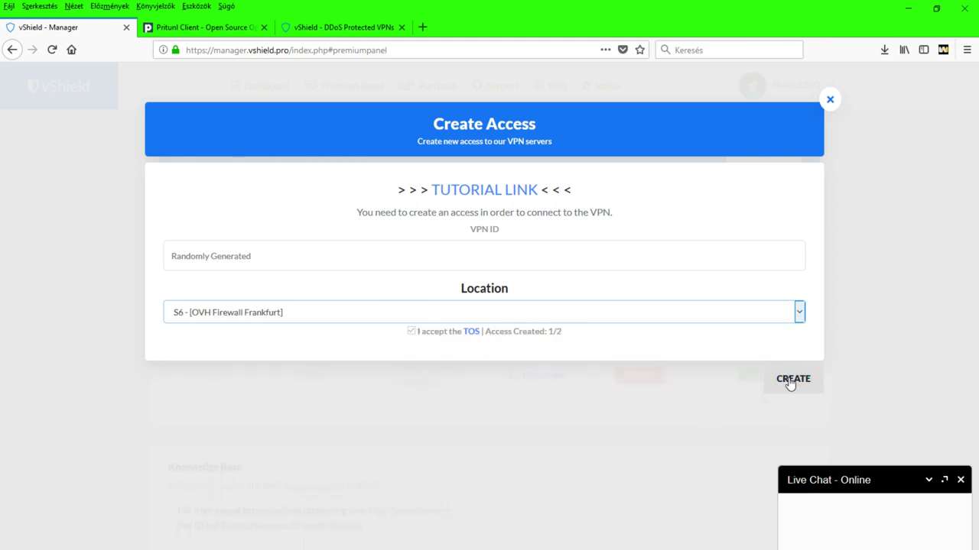
drag(548, 331, 552, 332)
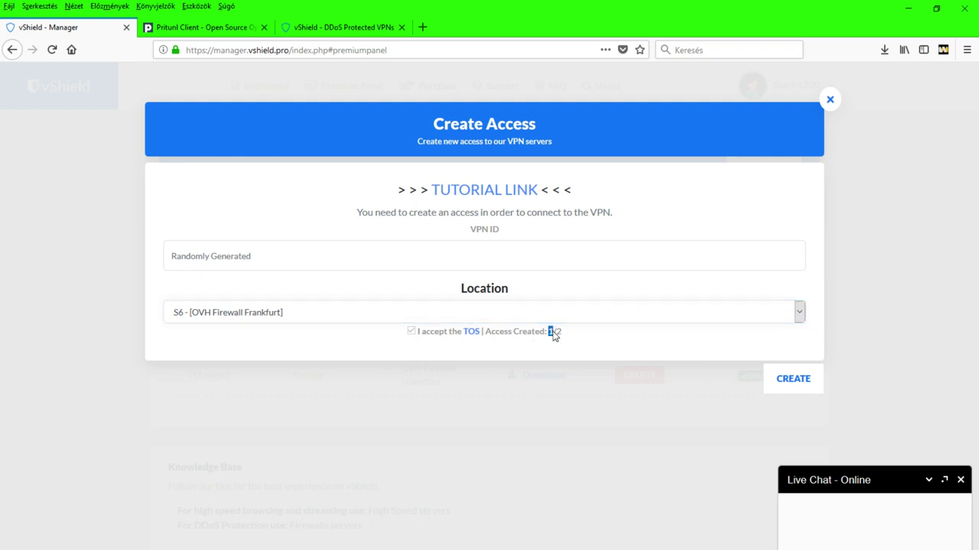
click(788, 380)
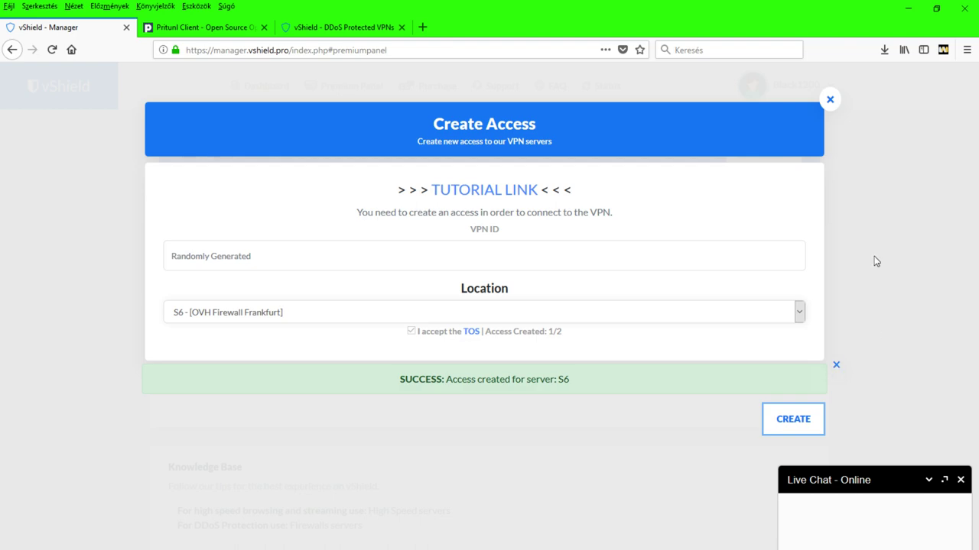
click(830, 100)
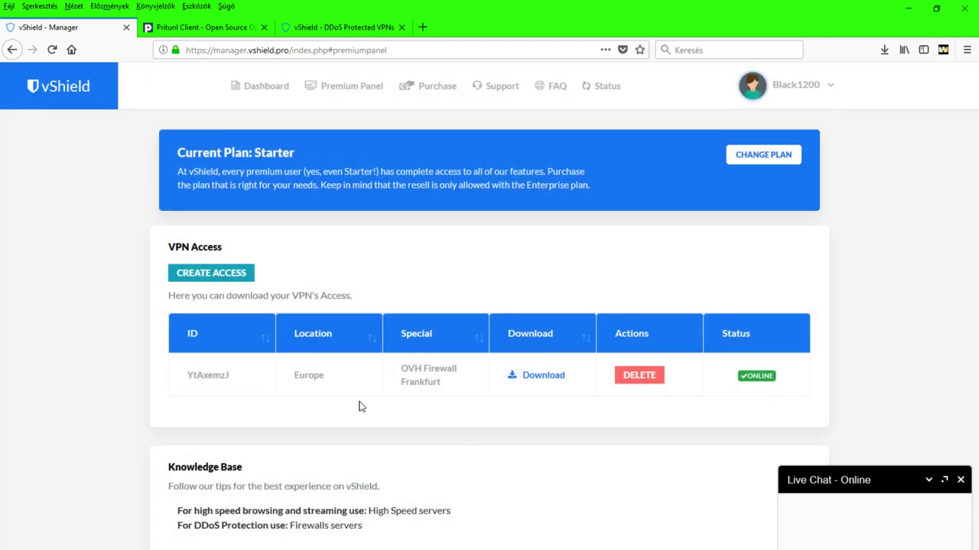
key(F5)
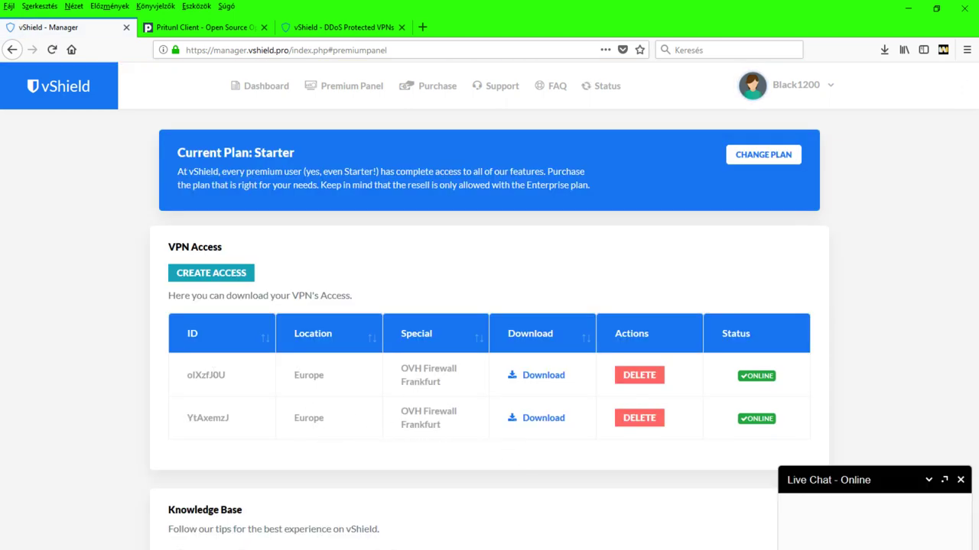
Start downloading the zip of the newly created Frankfurt access and dismiss the file-opening prompt.
click(215, 374)
drag(215, 374, 175, 389)
click(175, 389)
click(557, 376)
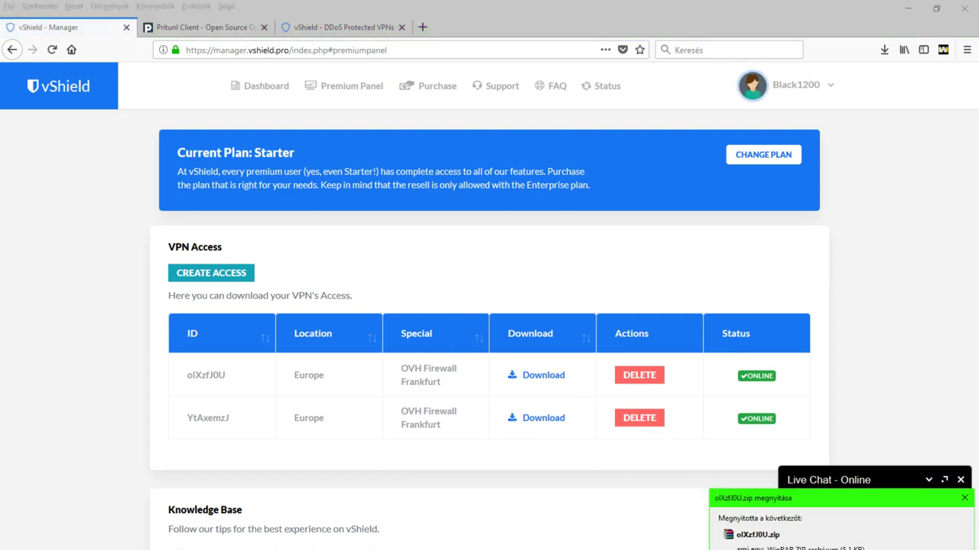
click(964, 498)
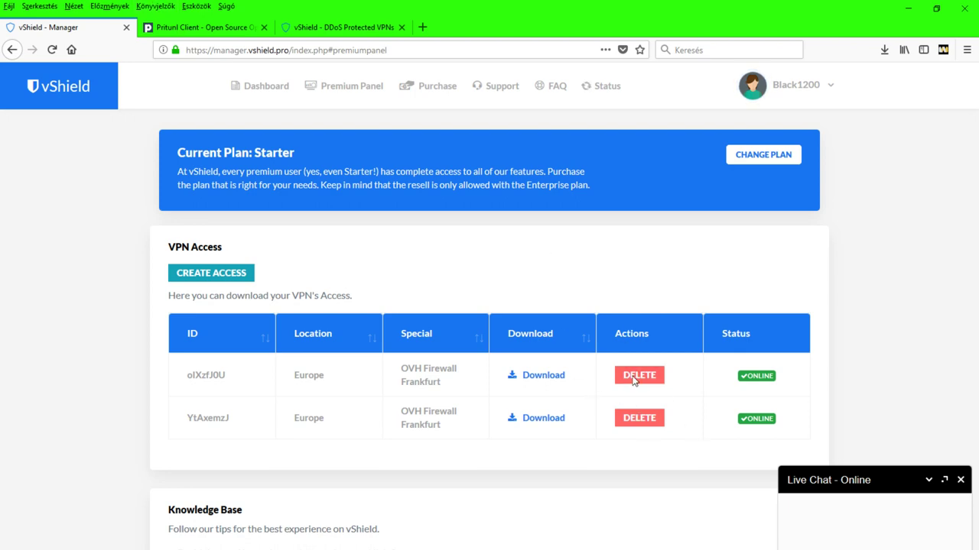
Check the desktop for the extracted VPN profile file and the Pritunl shortcut, and return to the browser.
click(907, 8)
drag(856, 24, 562, 273)
drag(656, 388, 681, 389)
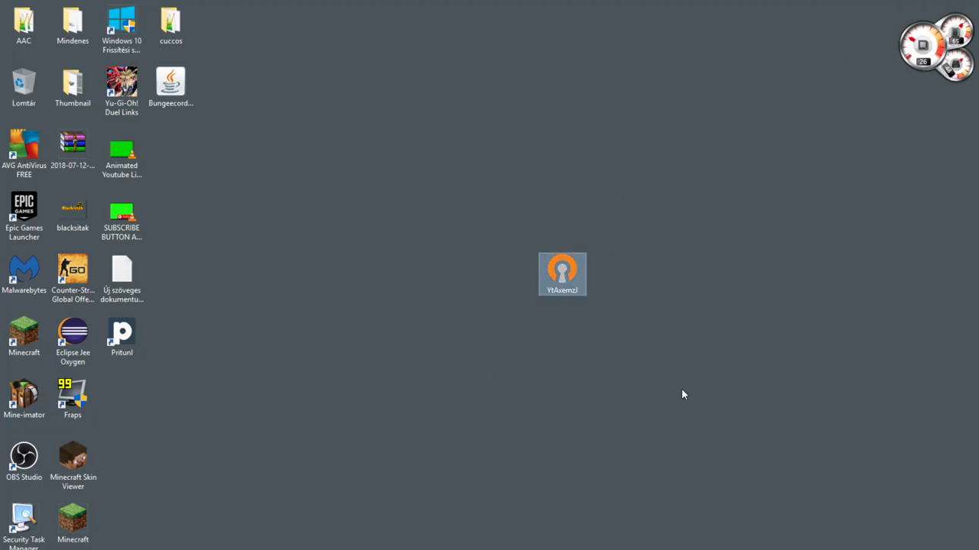
click(682, 390)
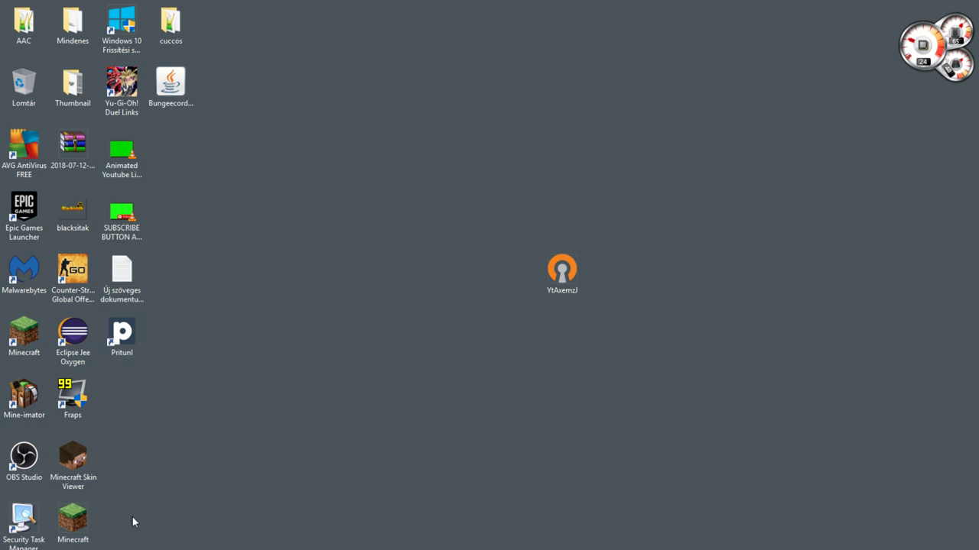
drag(157, 342, 130, 341)
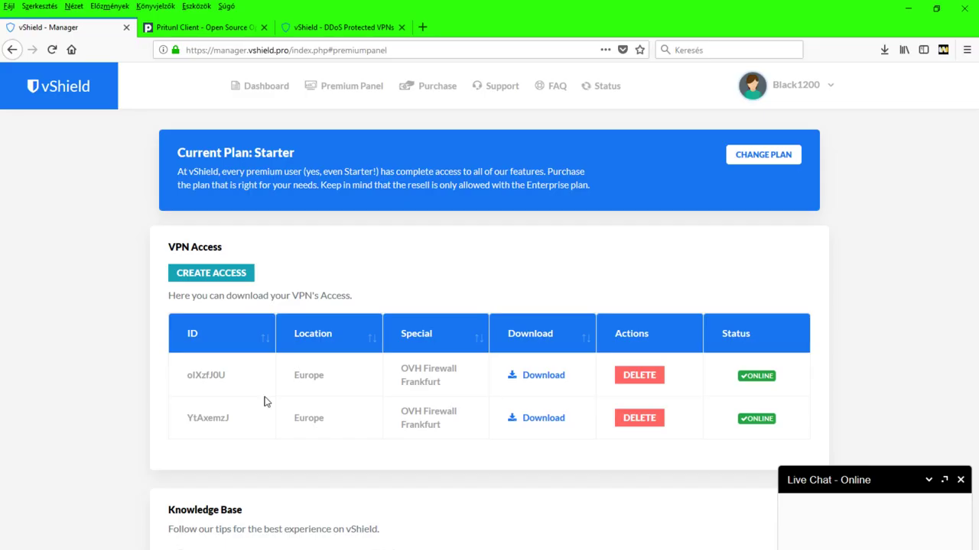
Examine the Pritunl client install page, including its address and the Windows, macOS and Linux options.
click(220, 32)
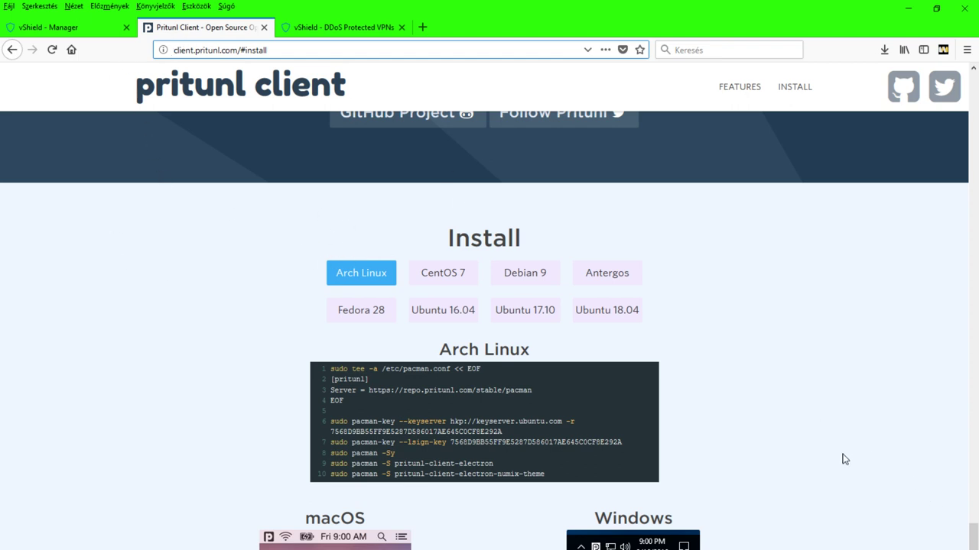
scroll(847, 456, up, 3)
click(298, 50)
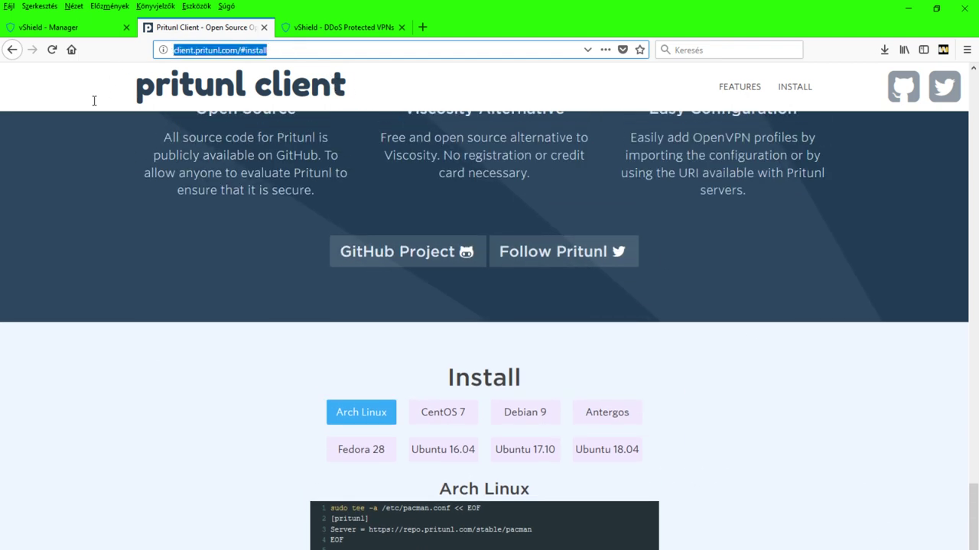
drag(252, 51, 375, 126)
scroll(707, 423, down, 3)
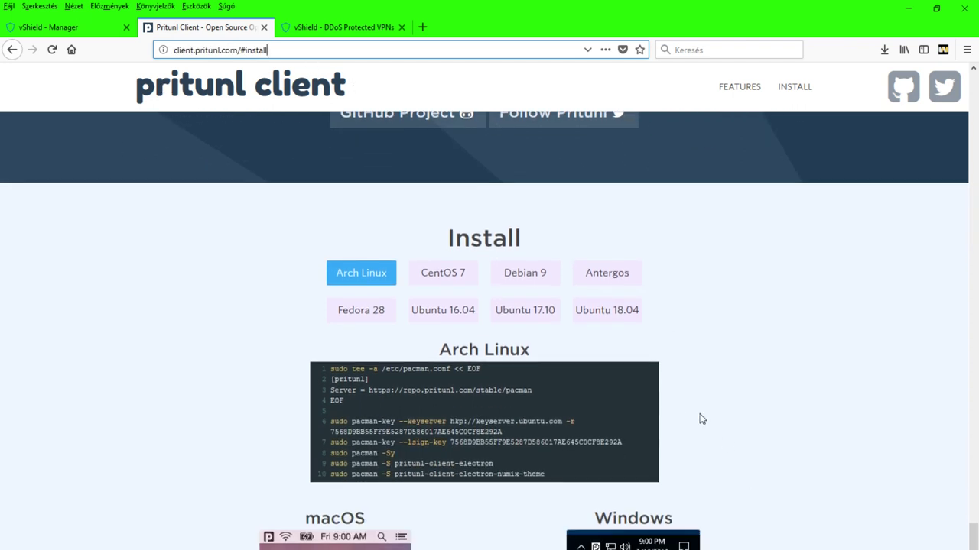
drag(585, 525, 732, 515)
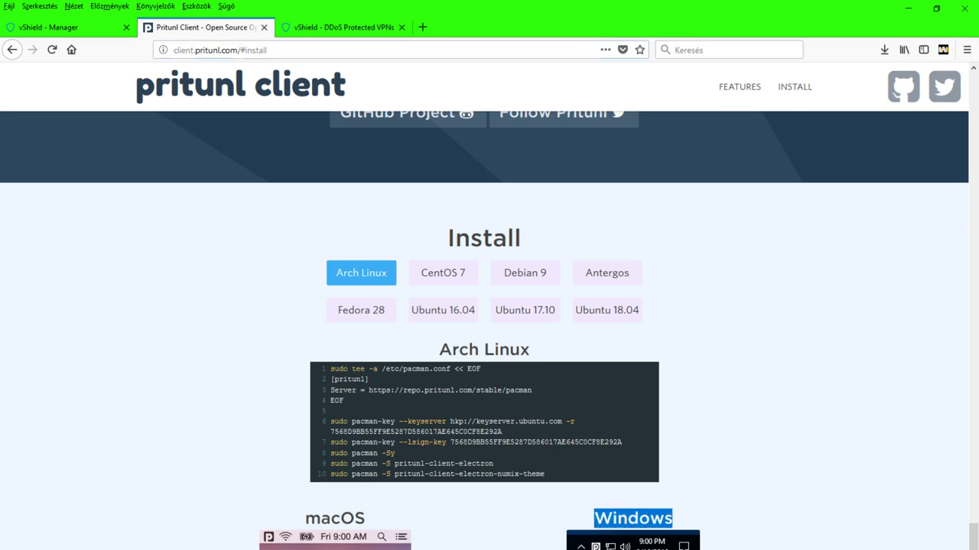
click(931, 542)
drag(409, 527, 271, 528)
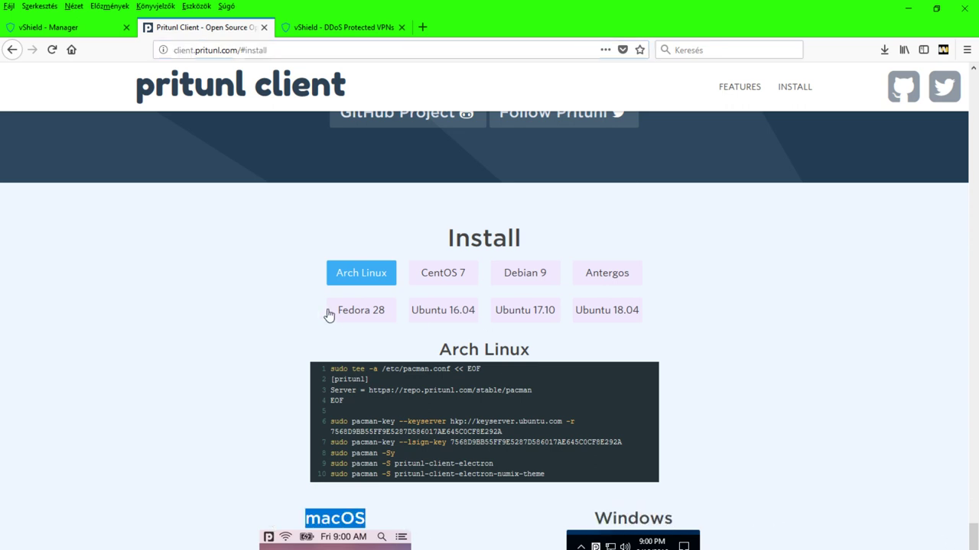
click(720, 308)
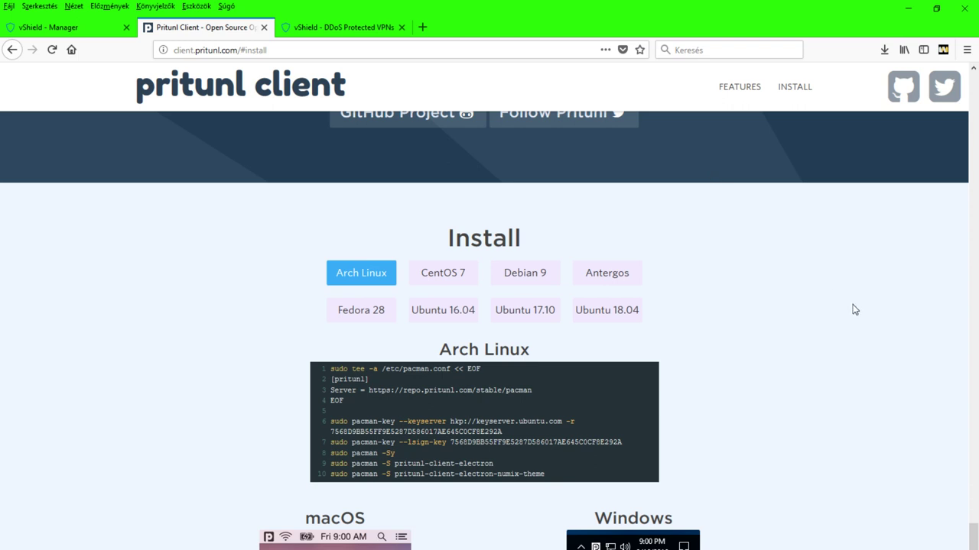
scroll(677, 389, up, 10)
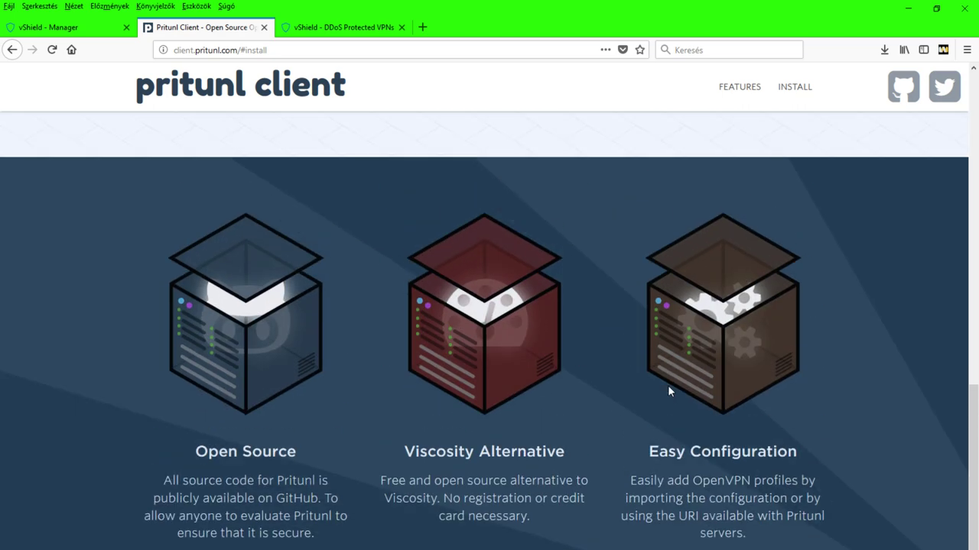
scroll(722, 312, down, 10)
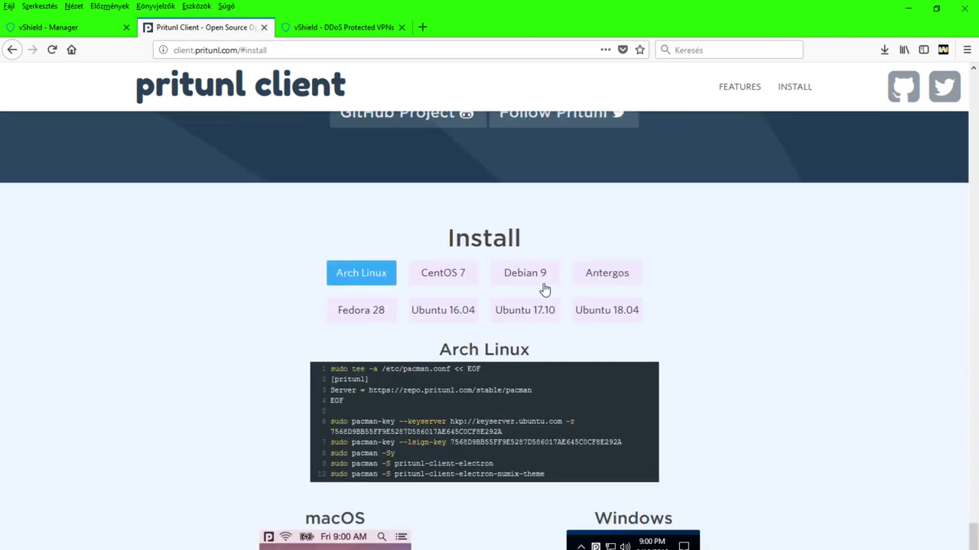
Switch to the Pritunl client and minimize the browser so the client sits over the desktop.
click(75, 32)
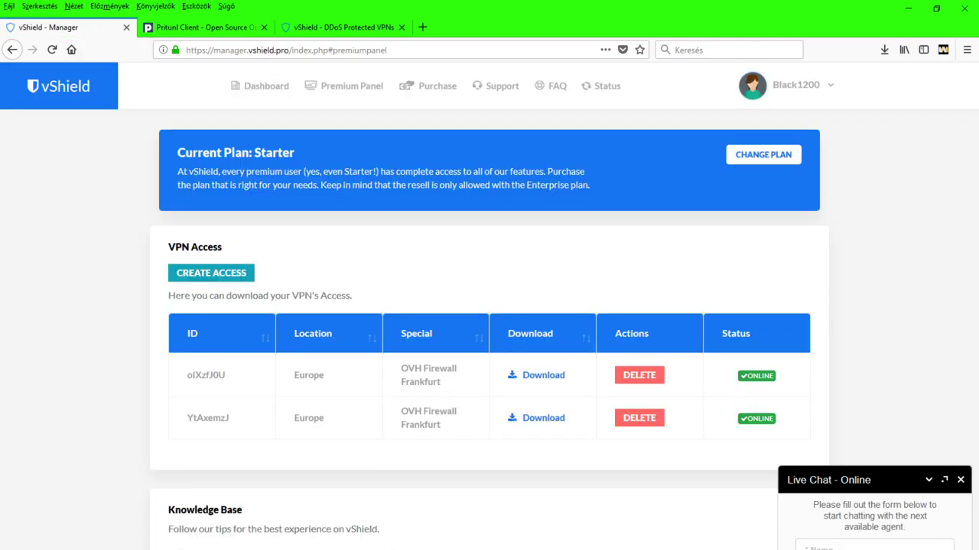
key(alt+Tab)
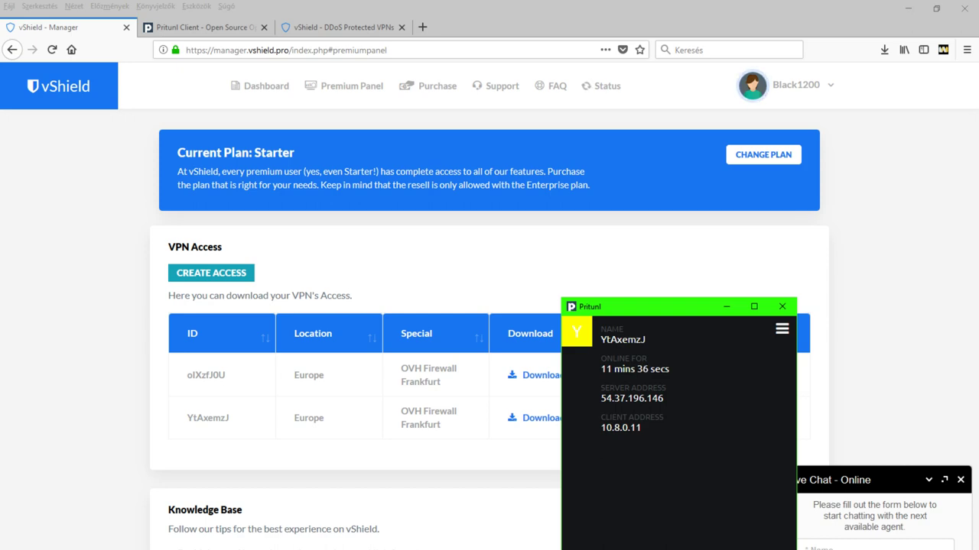
click(916, 15)
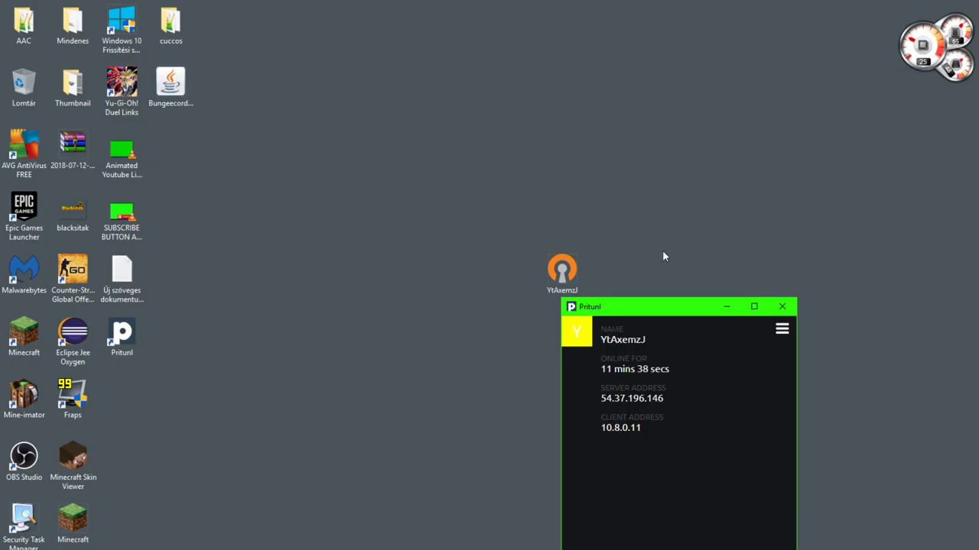
Move the YtAxemzJ profile file to an empty spot lower on the desktop and reposition the Pritunl window so it is fully visible.
drag(564, 274, 459, 388)
drag(378, 400, 493, 473)
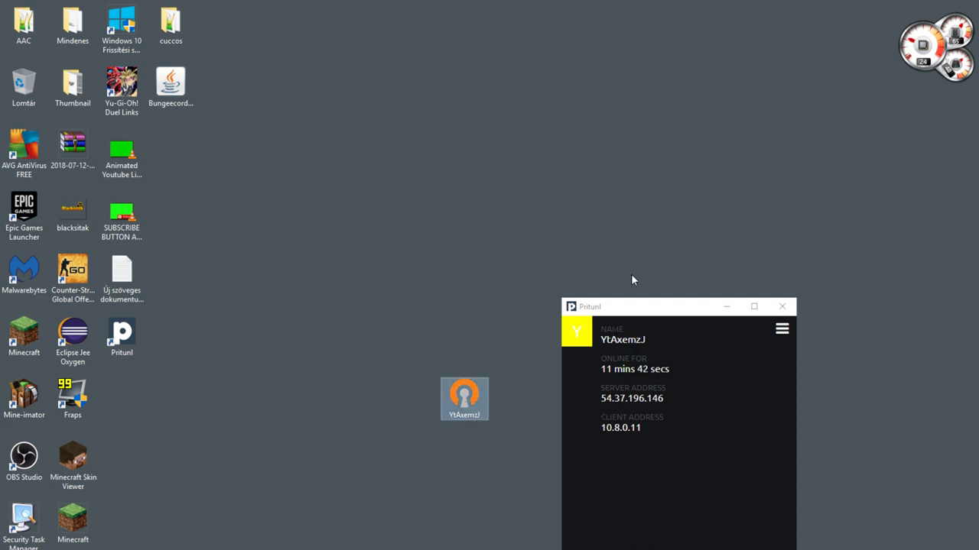
drag(464, 398, 434, 546)
mouse_move(464, 399)
mouse_down()
mouse_move(428, 417)
mouse_move(464, 399)
mouse_up()
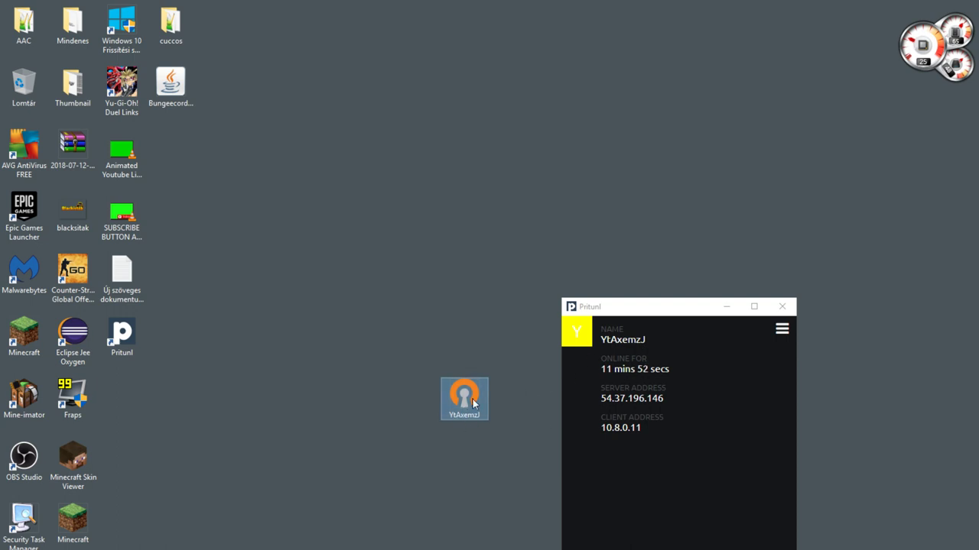
drag(396, 327, 471, 436)
click(471, 450)
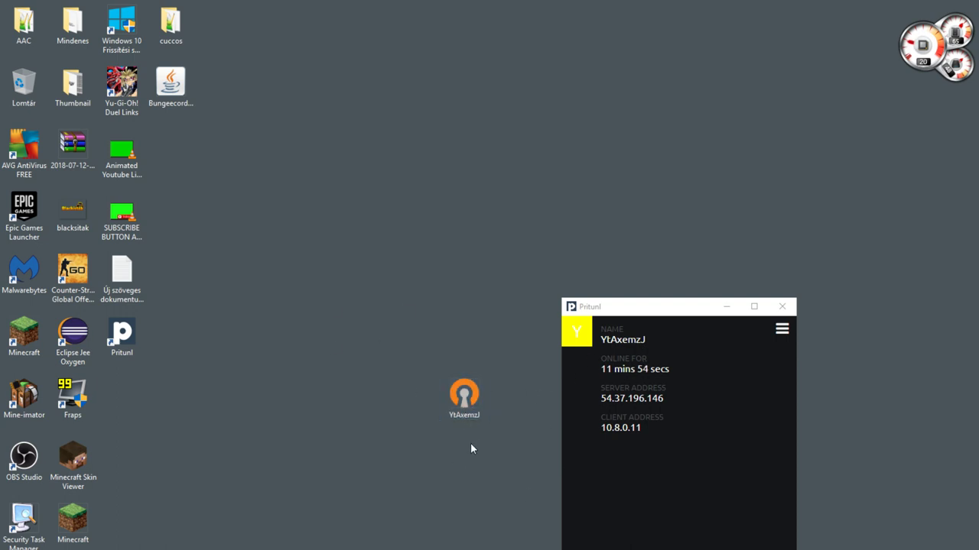
click(612, 304)
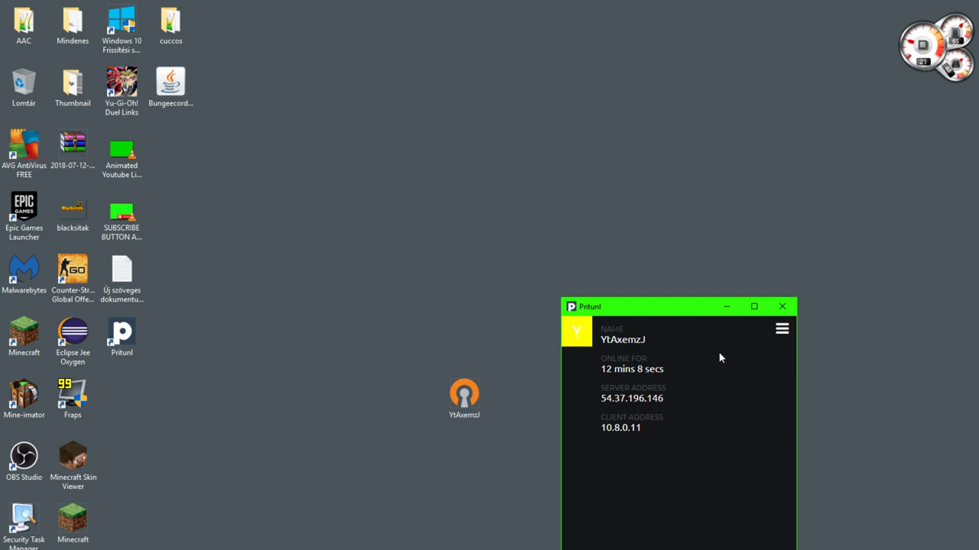
drag(676, 307, 625, 142)
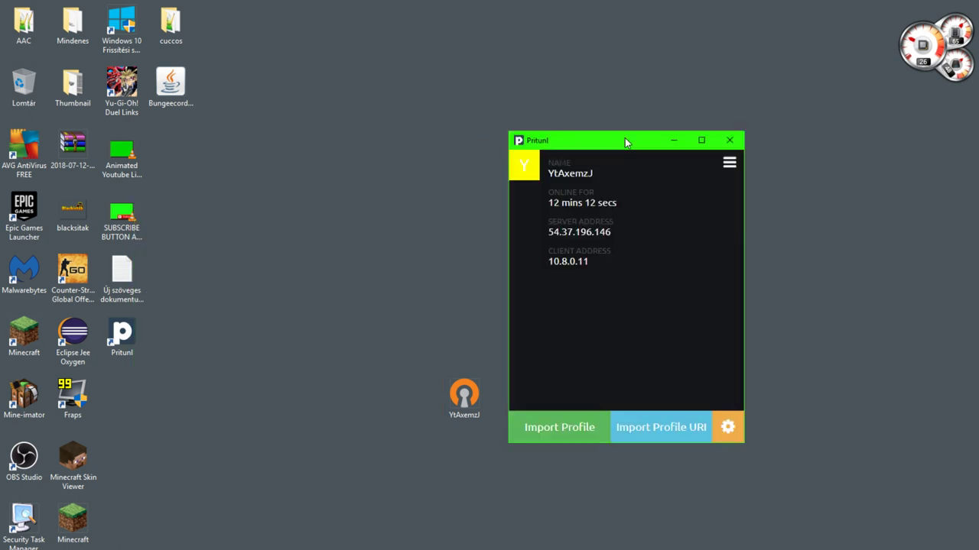